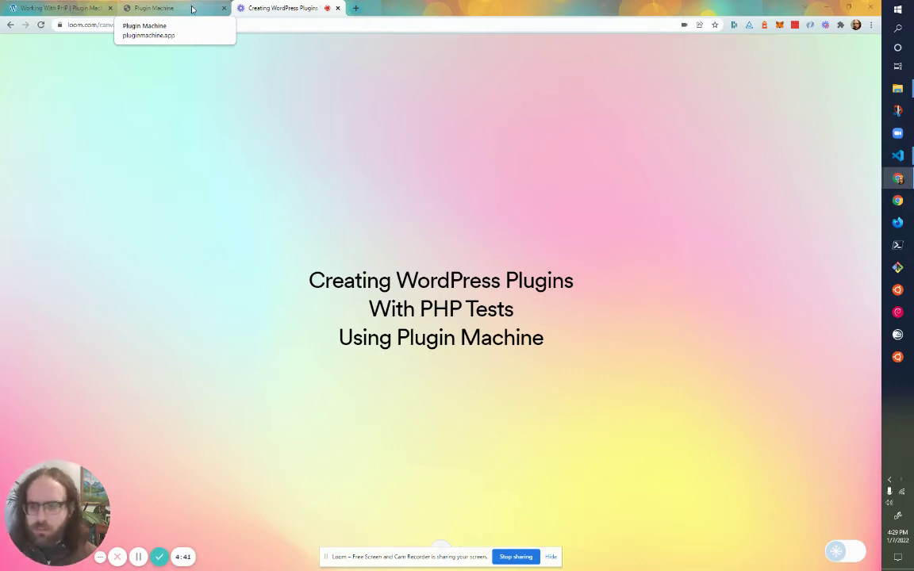
- Enter plugin name 'Candle Sticks' with slug 'candle-sticks' in the new-plugin form
{"action": "left_click", "coordinate": [192, 9]}
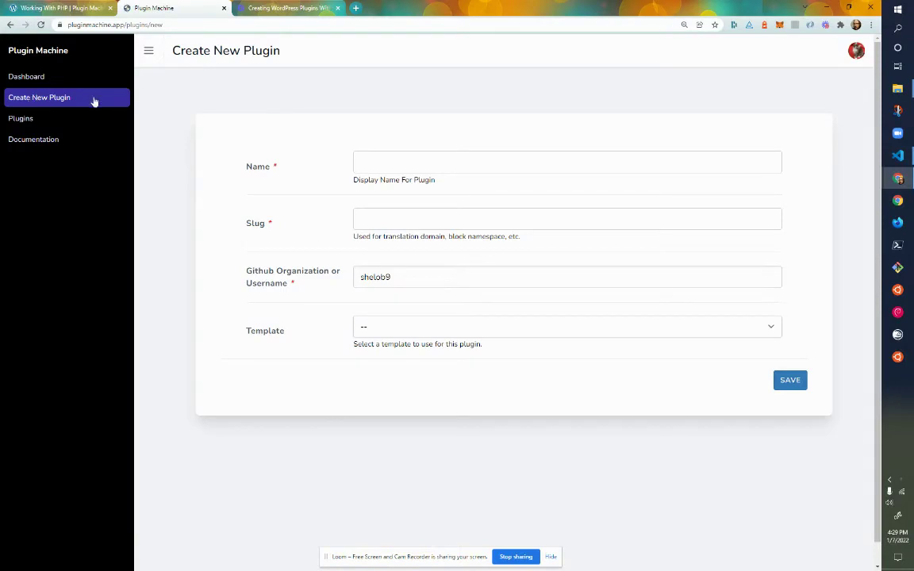
{"action": "left_click", "coordinate": [410, 164]}
{"action": "type", "text": "Candl"}
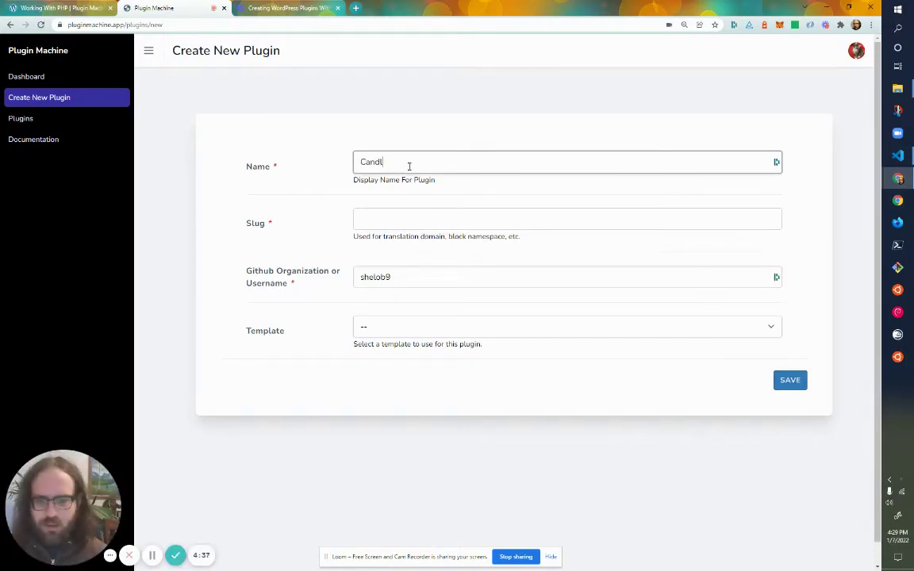
{"action": "type", "text": "e"}
{"action": "key", "text": "Tab"}
{"action": "left_click", "coordinate": [409, 164]}
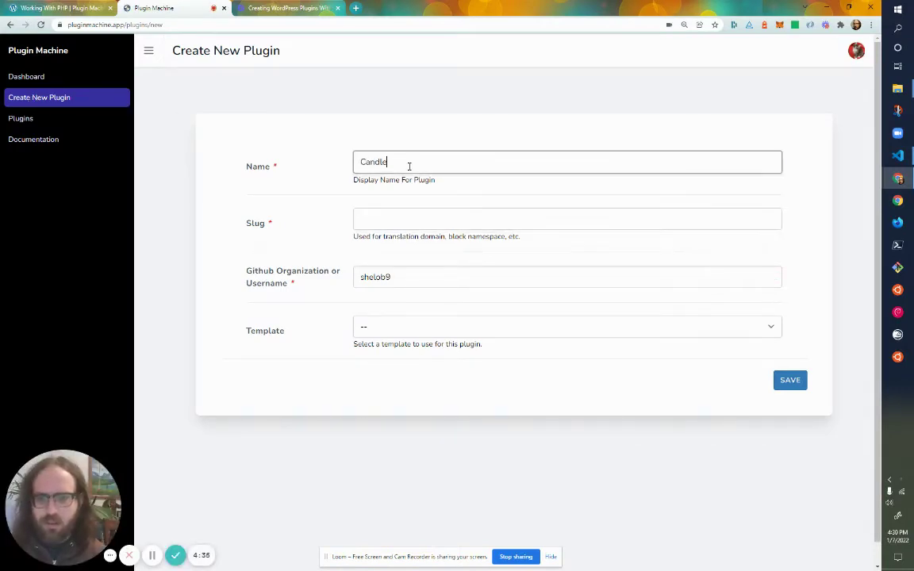
{"action": "key", "text": "BackSpace"}
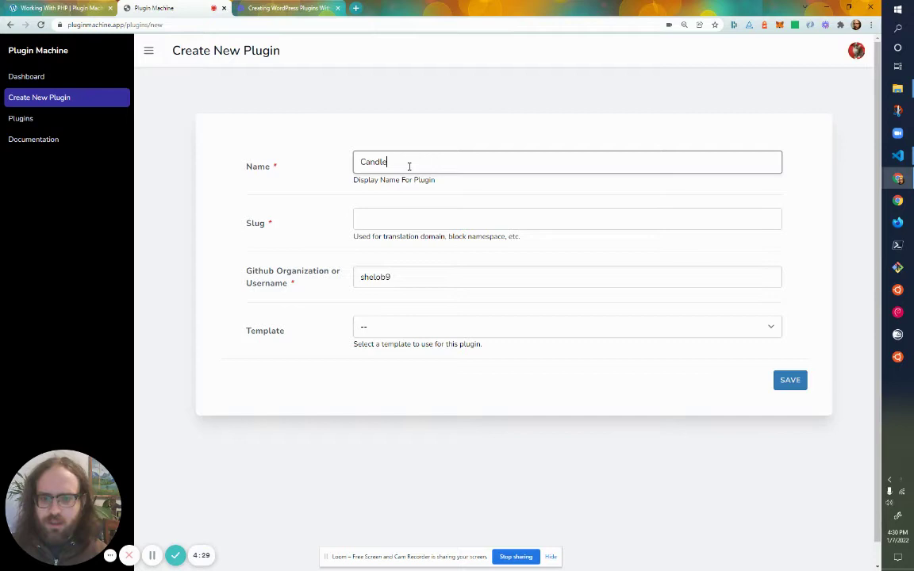
{"action": "type", "text": "Sticks"}
{"action": "key", "text": "Tab"}
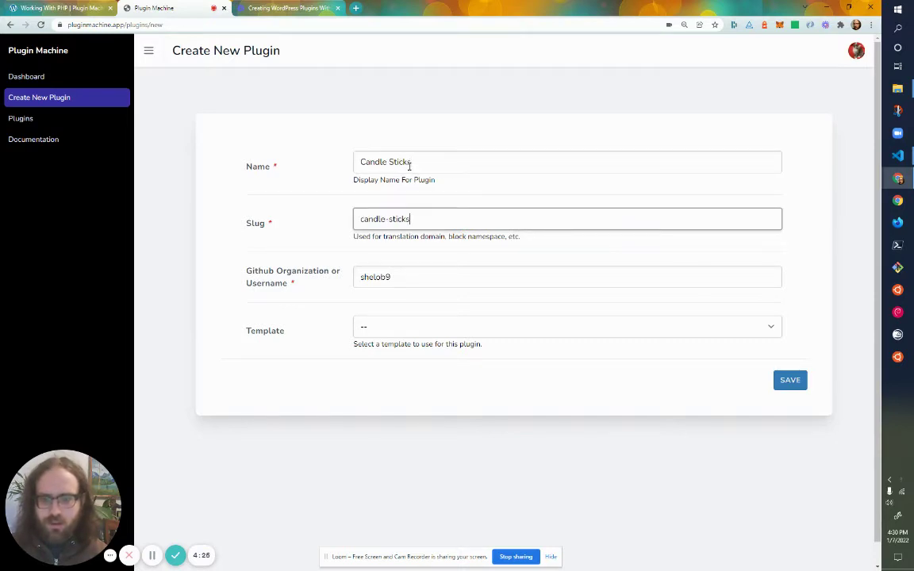
{"action": "key", "text": "Tab"}
{"action": "key", "text": "Tab"}
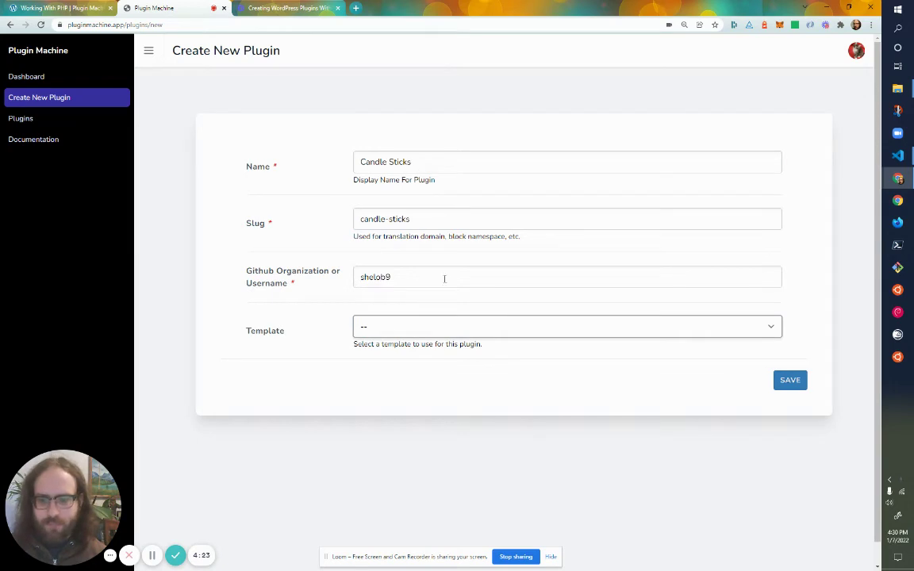
- Save the basic details, answer that there is no existing codebase, and opt in to Composer
{"action": "left_click", "coordinate": [790, 380]}
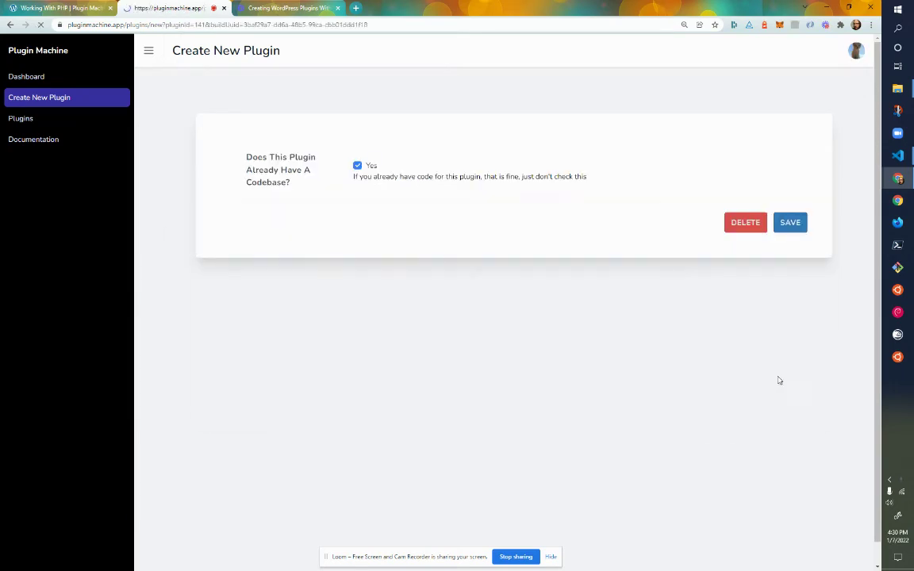
{"action": "left_click", "coordinate": [357, 166]}
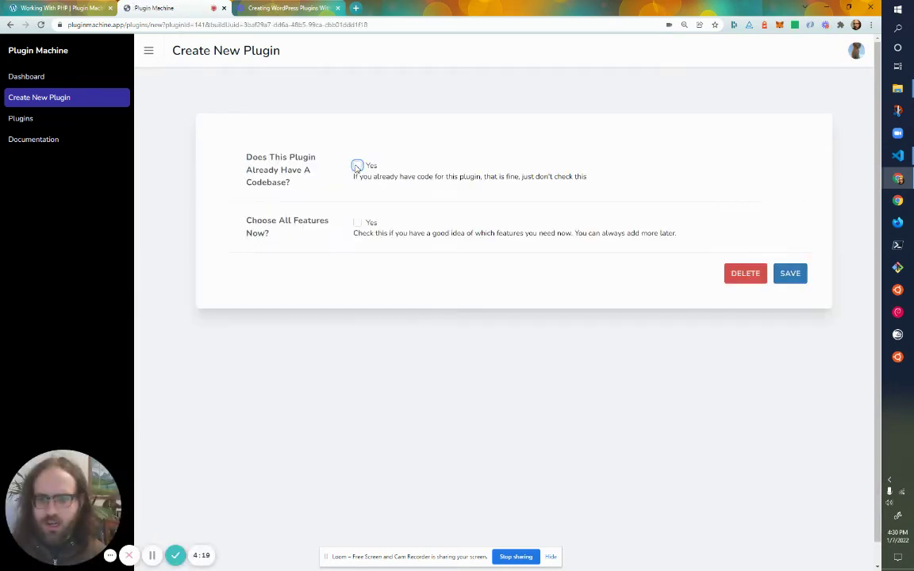
{"action": "left_click", "coordinate": [358, 224]}
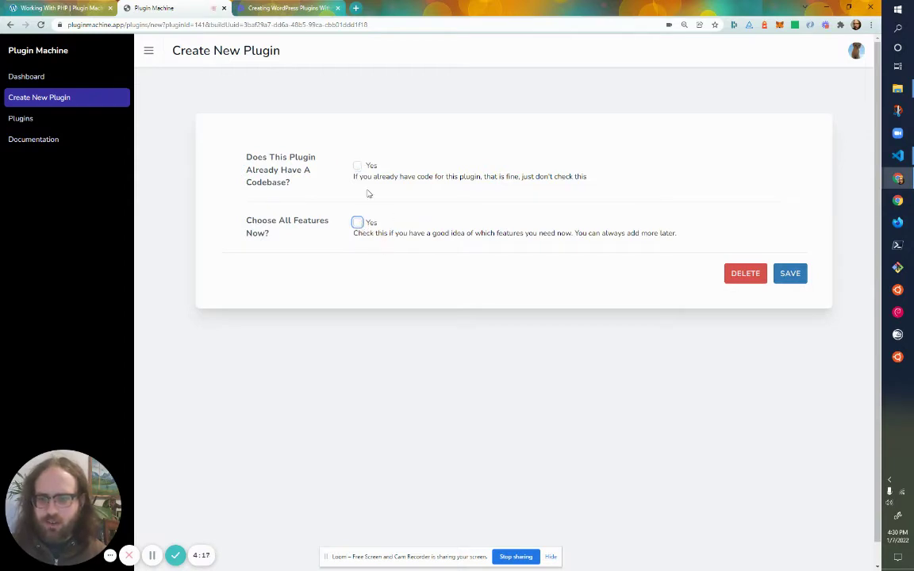
{"action": "left_click", "coordinate": [797, 274]}
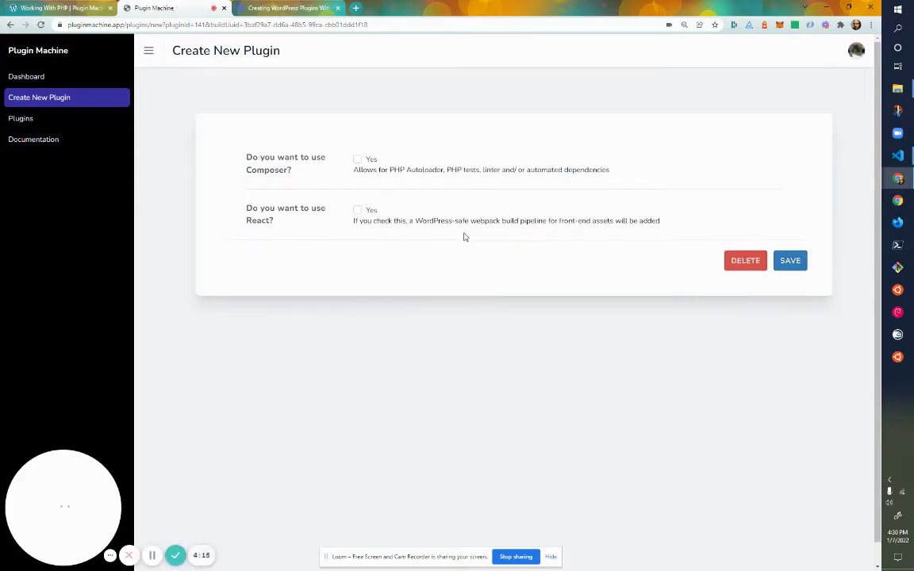
{"action": "left_click", "coordinate": [357, 159]}
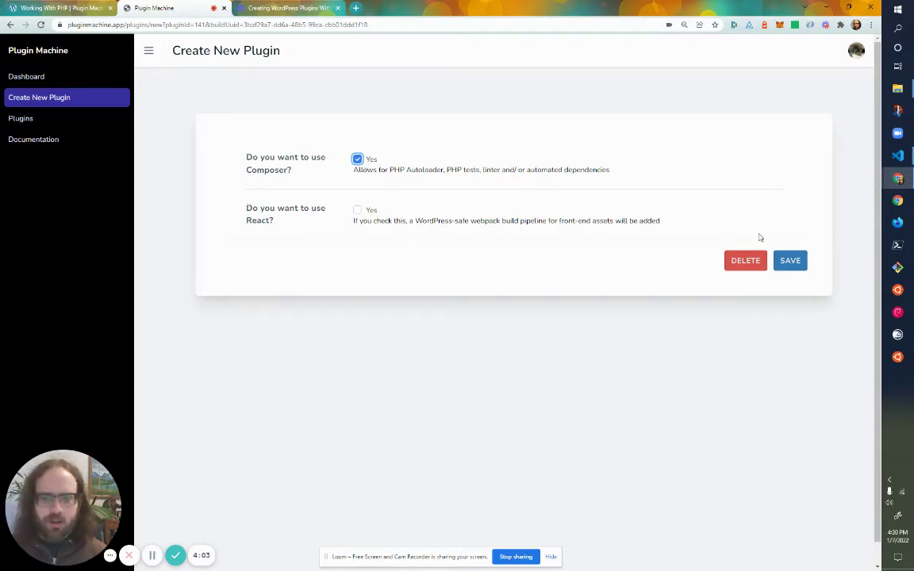
{"action": "left_click", "coordinate": [798, 261]}
- Set namespace and description to 'Candles' and enable autoloader, unit and WordPress integration tests
{"action": "left_click", "coordinate": [414, 163]}
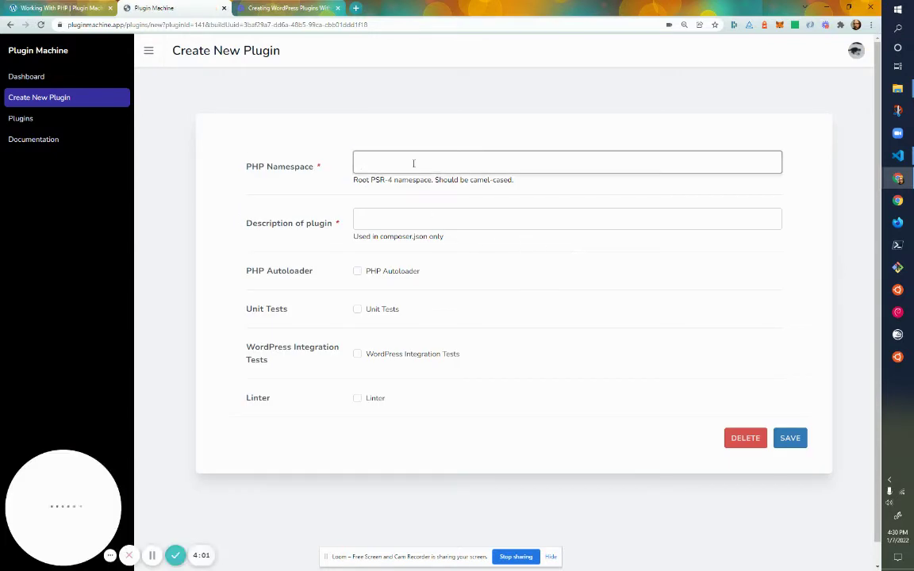
{"action": "type", "text": "Candles"}
{"action": "key", "text": "Tab"}
{"action": "type", "text": "C"}
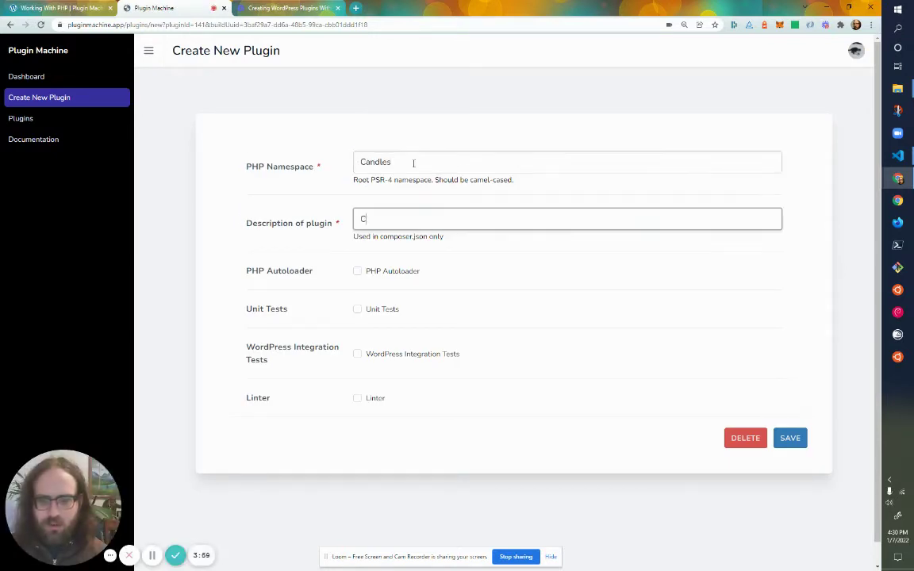
{"action": "key", "text": "Tab"}
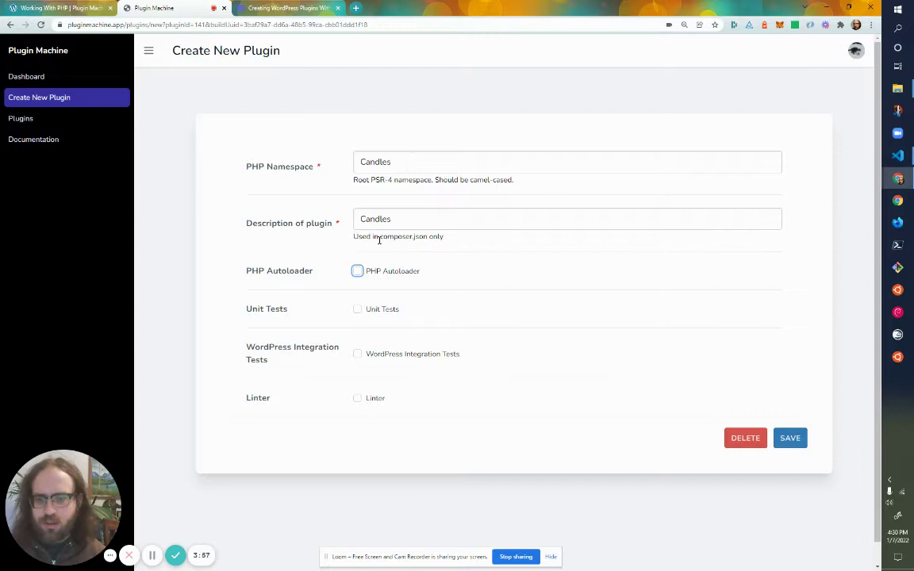
{"action": "left_click", "coordinate": [358, 271]}
{"action": "left_click", "coordinate": [357, 308]}
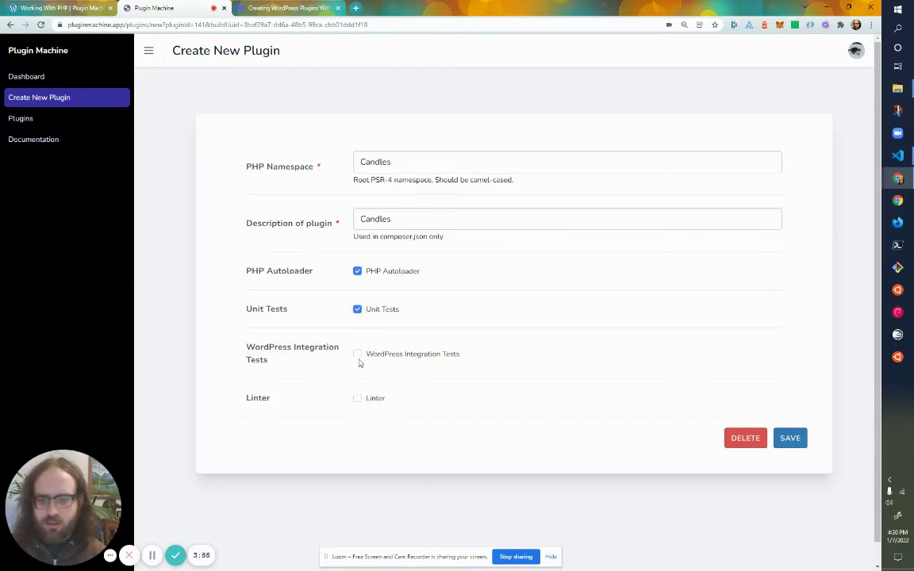
{"action": "left_click", "coordinate": [358, 354]}
{"action": "left_click_drag", "start_coordinate": [421, 269], "coordinate": [367, 272]}
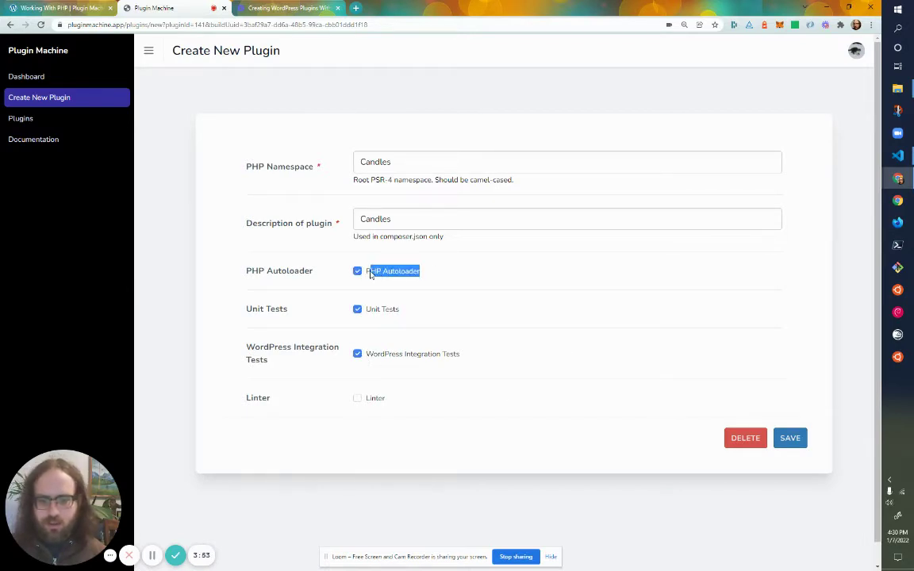
{"action": "left_click_drag", "start_coordinate": [367, 312], "coordinate": [396, 338]}
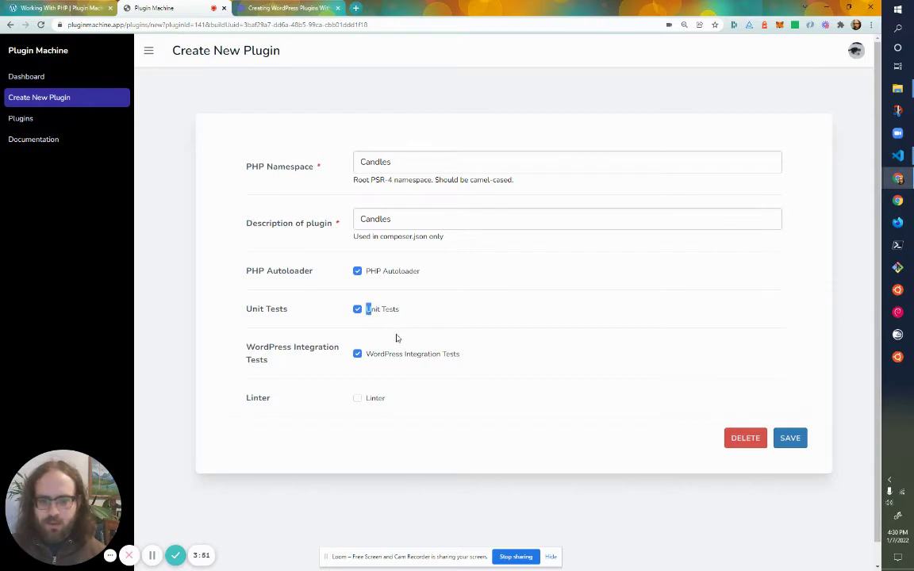
- Save the PHP options and download the Candle Sticks plugin as a zip
{"action": "left_click", "coordinate": [793, 439]}
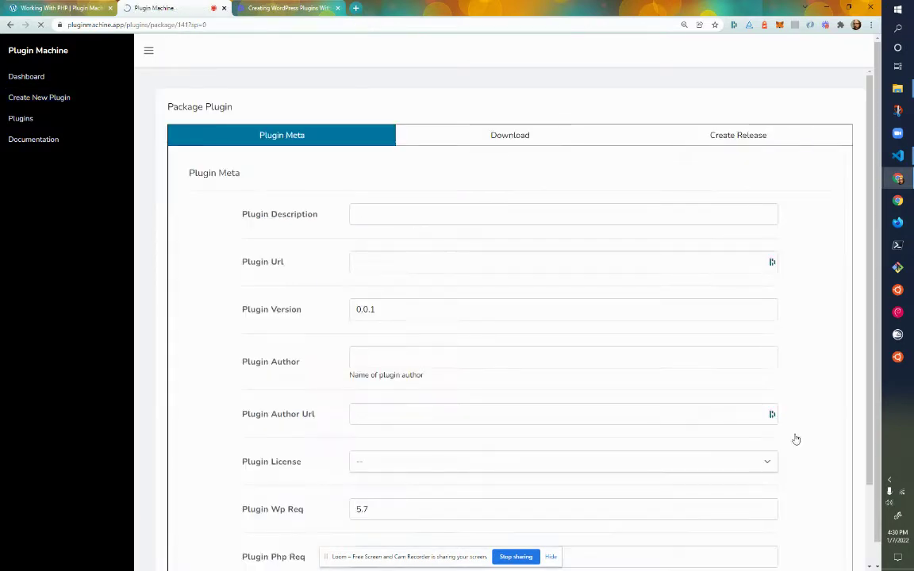
{"action": "left_click", "coordinate": [500, 141]}
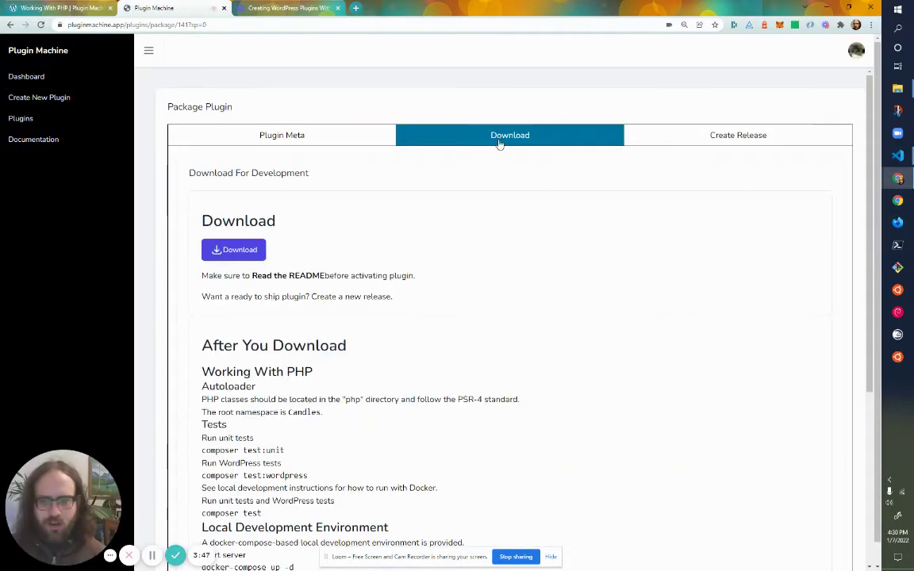
{"action": "left_click", "coordinate": [237, 250]}
- Extract the downloaded zip into the candle-sticks folder
{"action": "left_click", "coordinate": [57, 558]}
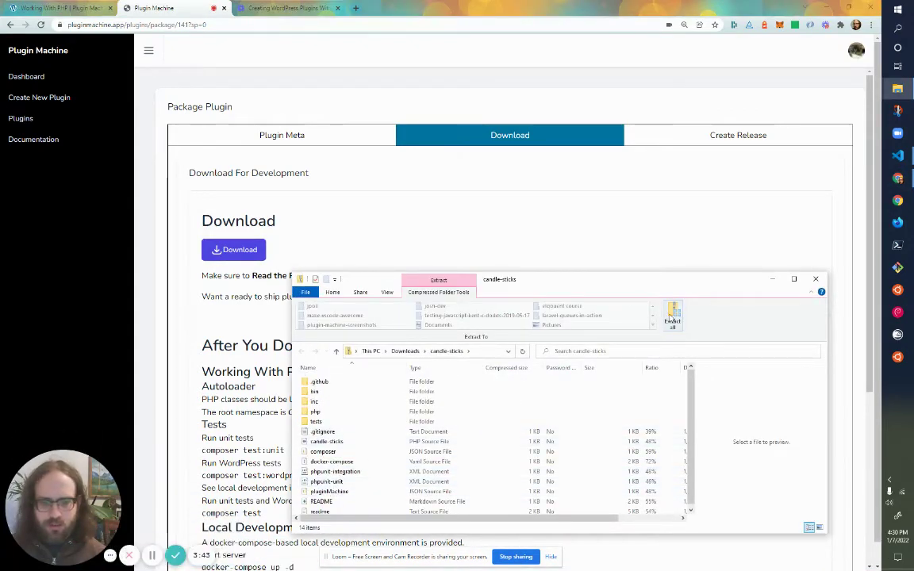
{"action": "left_click", "coordinate": [665, 319]}
{"action": "left_click", "coordinate": [526, 381]}
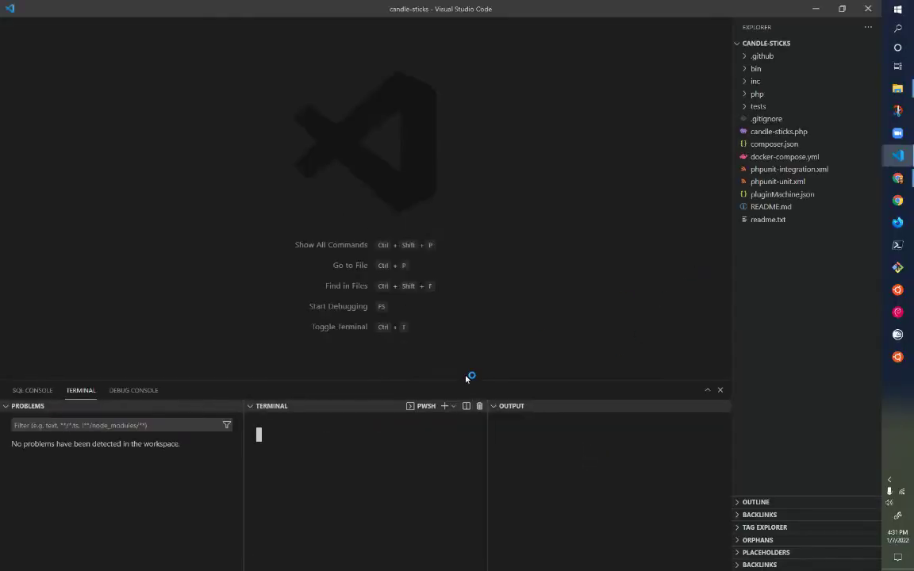
- Run the README's 'composer install' command in a terminal to install the PHP dependencies
{"action": "left_click", "coordinate": [7, 406]}
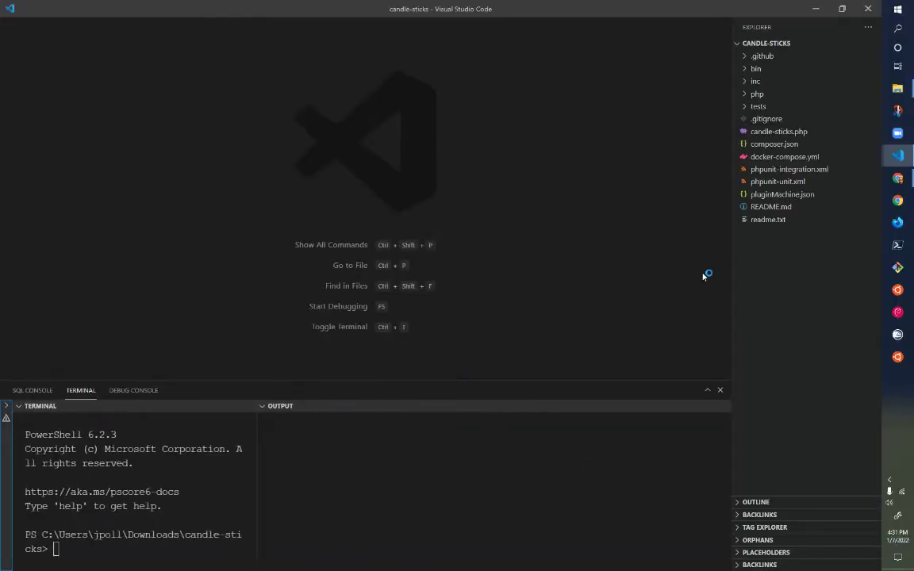
{"action": "left_click", "coordinate": [751, 206]}
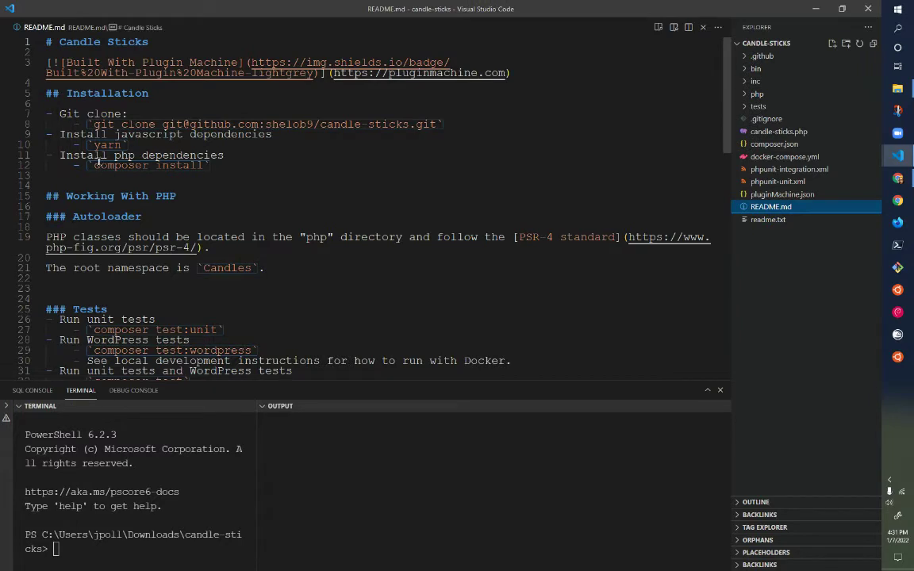
{"action": "left_click_drag", "start_coordinate": [90, 165], "coordinate": [205, 164]}
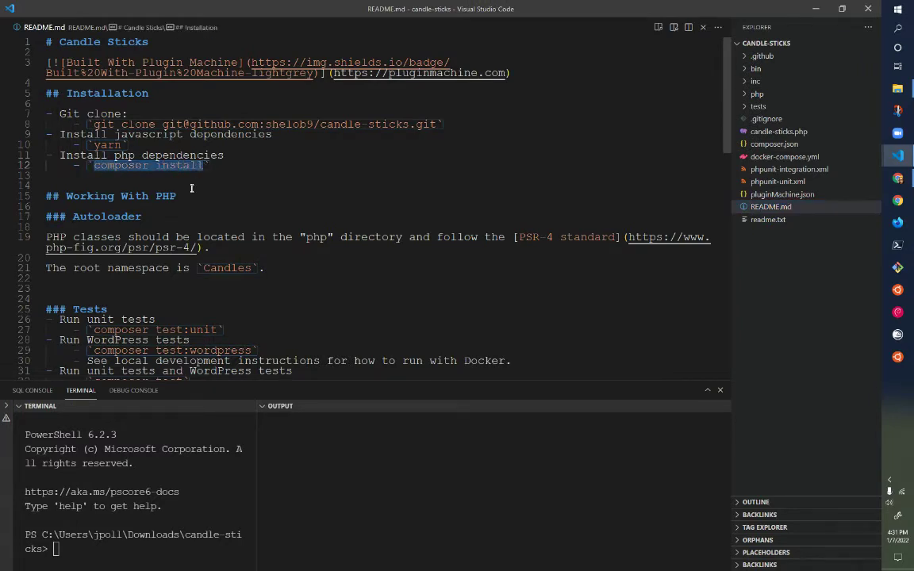
{"action": "key", "text": "ctrl+c"}
{"action": "right_click", "coordinate": [91, 555]}
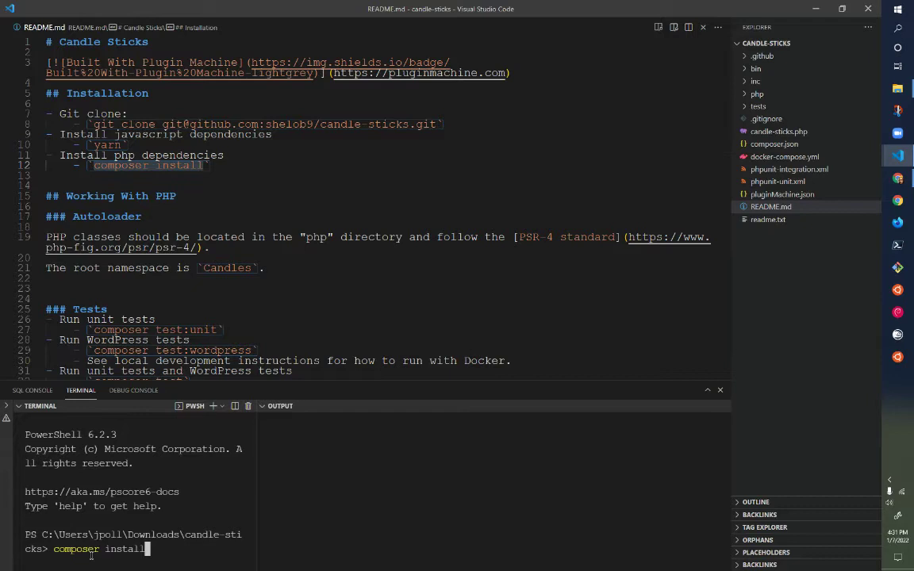
{"action": "key", "text": "Return"}
{"action": "left_click_drag", "start_coordinate": [265, 407], "coordinate": [849, 162]}
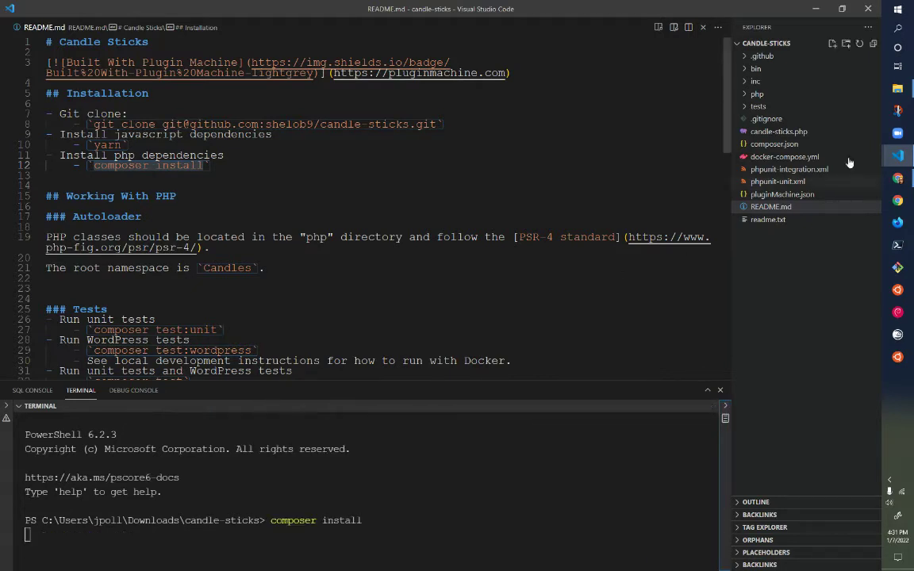
- Expand the tests folder and its Unit and Integration subfolders in the Explorer
{"action": "left_click", "coordinate": [759, 107]}
{"action": "left_click", "coordinate": [762, 132]}
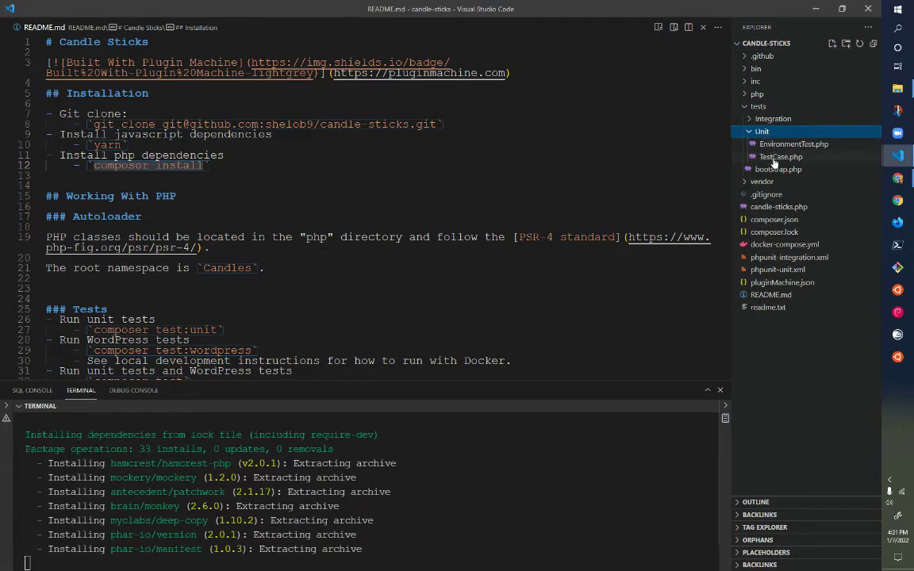
{"action": "left_click", "coordinate": [773, 118]}
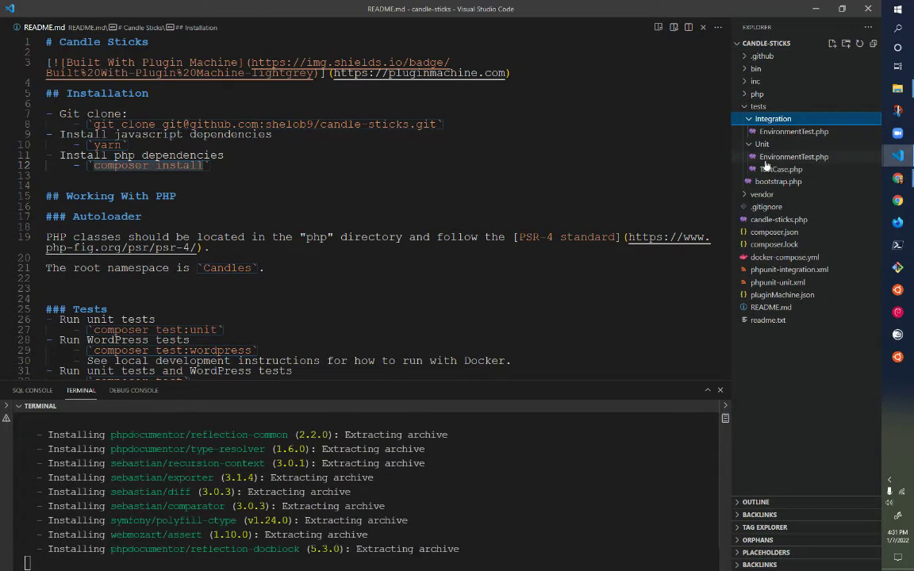
- Open tests/Unit/EnvironmentTest.php and read through its code
{"action": "left_click", "coordinate": [766, 162]}
{"action": "scroll", "coordinate": [438, 299], "scroll_direction": "down", "scroll_amount": 4}
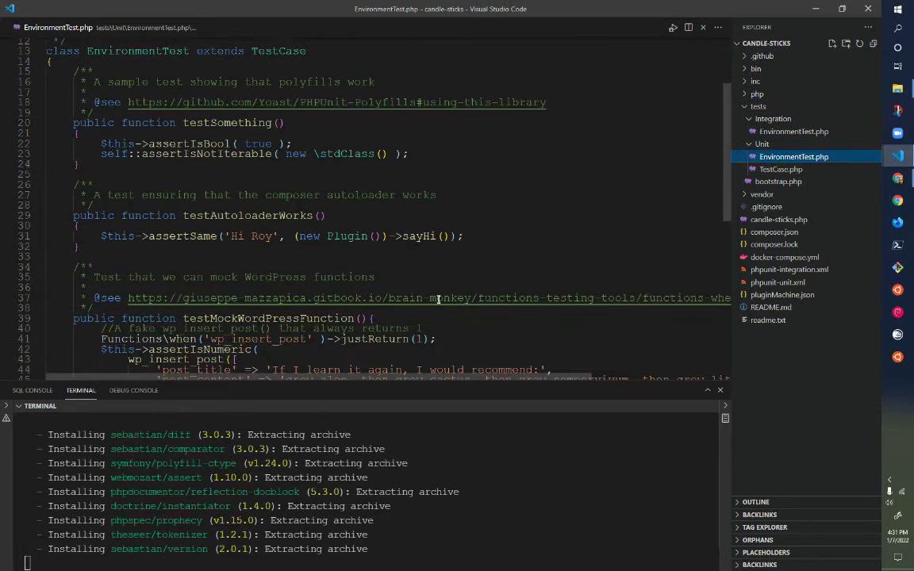
{"action": "scroll", "coordinate": [438, 299], "scroll_direction": "down", "scroll_amount": 2}
{"action": "left_click_drag", "start_coordinate": [142, 333], "coordinate": [123, 303]}
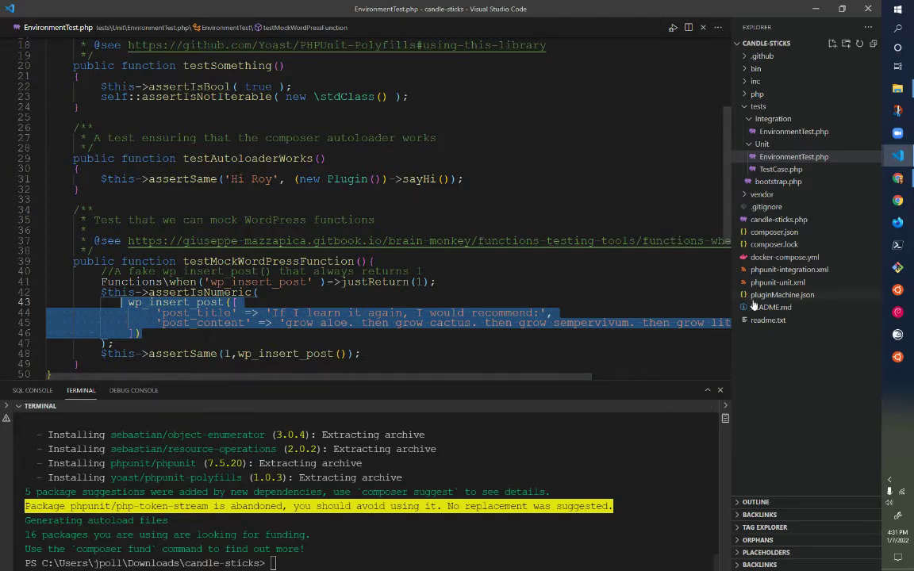
- Run the README's 'composer test:unit' command in the terminal; 3 tests pass
{"action": "key", "text": "ctrl+Tab"}
{"action": "scroll", "coordinate": [139, 249], "scroll_direction": "down", "scroll_amount": 3}
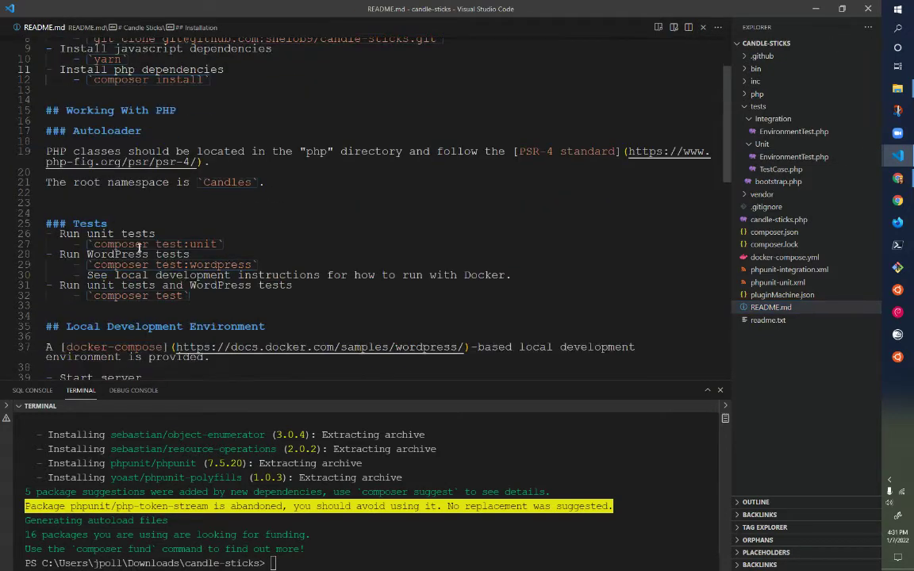
{"action": "left_click_drag", "start_coordinate": [93, 246], "coordinate": [222, 246]}
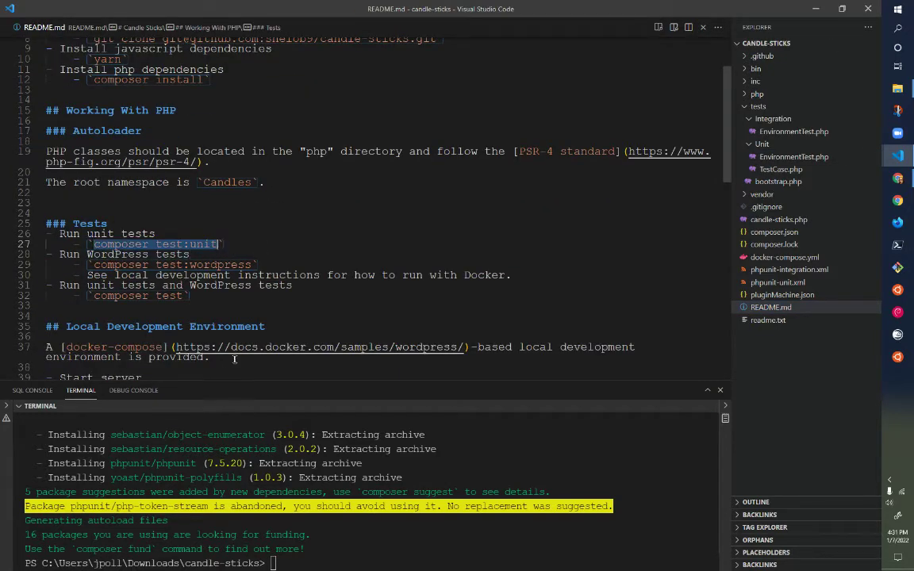
{"action": "key", "text": "ctrl+c"}
{"action": "left_click", "coordinate": [302, 560]}
{"action": "key", "text": "ctrl+v"}
{"action": "key", "text": "Return"}
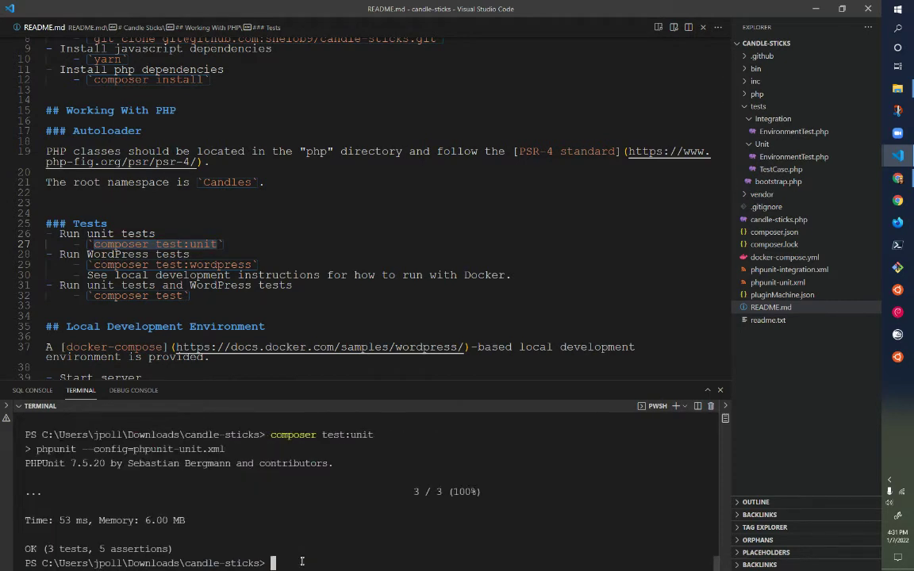
- Run 'docker-compose run phpunit' from the README to start the phpunit container
{"action": "mouse_move", "coordinate": [774, 274]}
{"action": "scroll", "coordinate": [636, 274], "scroll_direction": "down", "scroll_amount": 5}
{"action": "scroll", "coordinate": [422, 272], "scroll_direction": "down", "scroll_amount": 4}
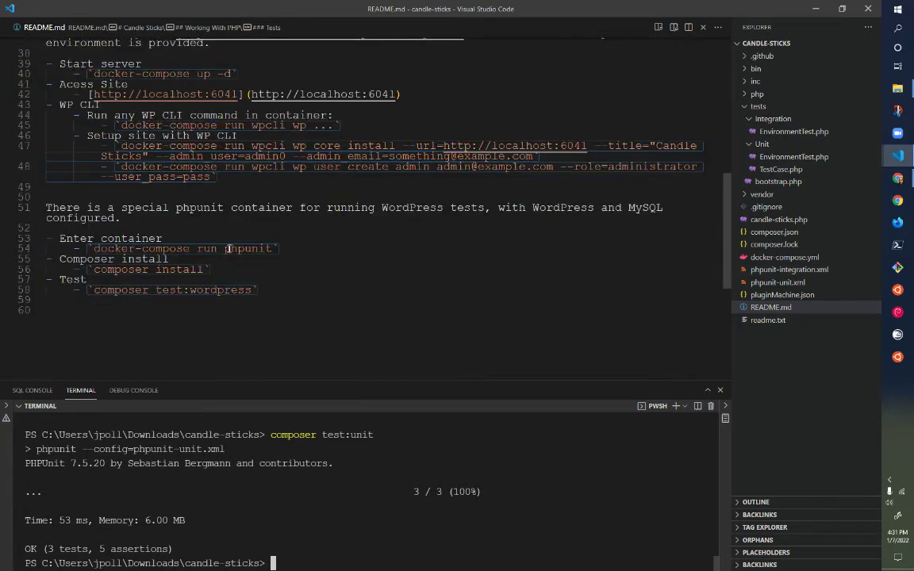
{"action": "left_click_drag", "start_coordinate": [93, 249], "coordinate": [274, 249]}
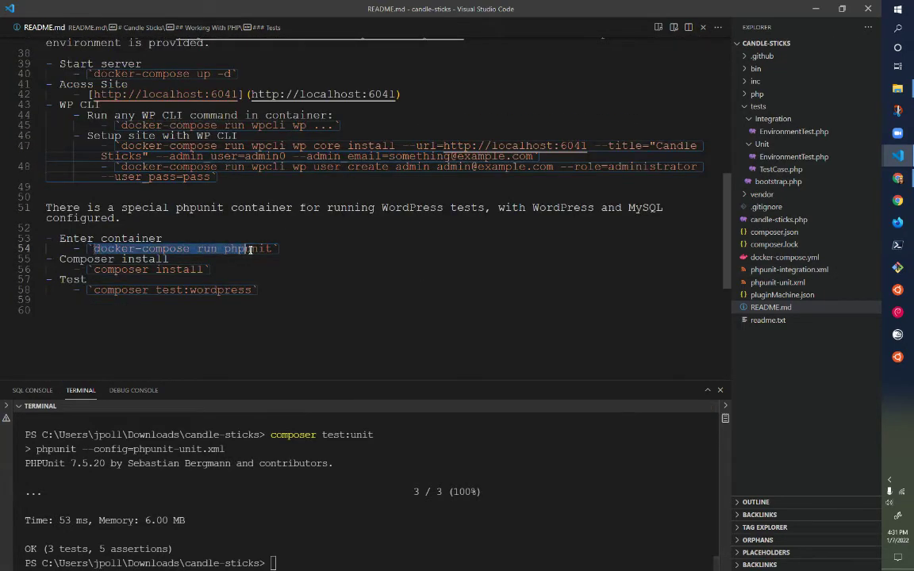
{"action": "key", "text": "ctrl+c"}
{"action": "left_click", "coordinate": [317, 560]}
{"action": "key", "text": "ctrl+v"}
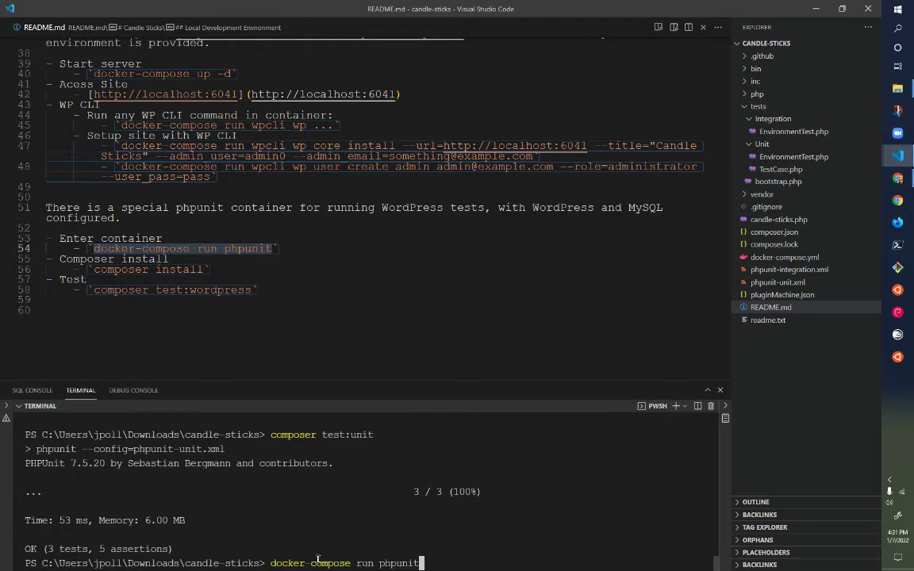
{"action": "key", "text": "Return"}
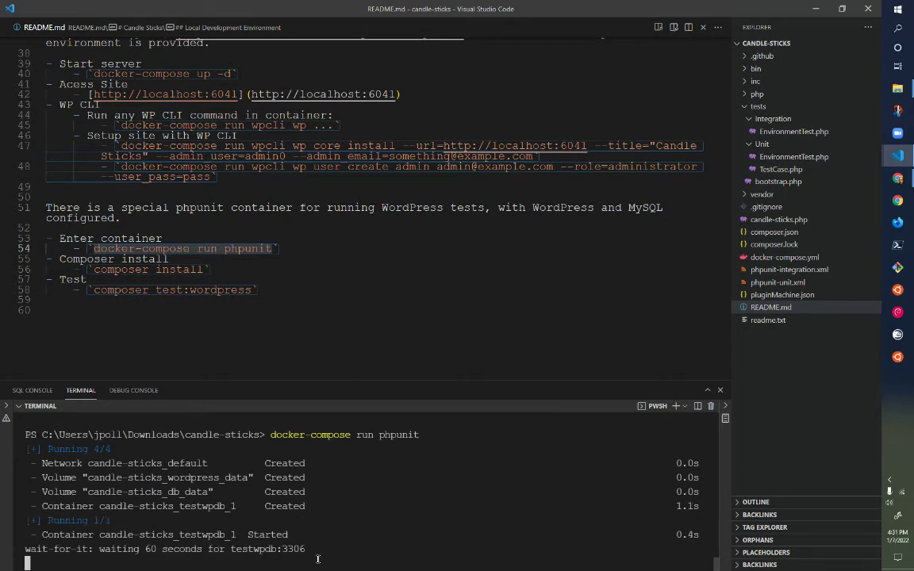
- Inside the container, run 'composer test:wordpress' to launch the integration tests
{"action": "double_click", "coordinate": [260, 549]}
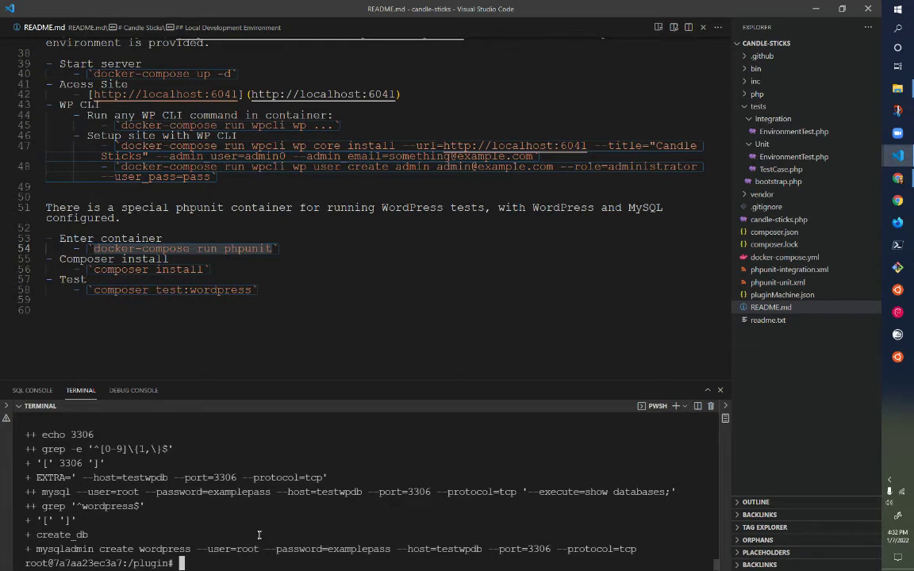
{"action": "scroll", "coordinate": [260, 534], "scroll_direction": "up", "scroll_amount": 2}
{"action": "scroll", "coordinate": [260, 534], "scroll_direction": "up", "scroll_amount": 10}
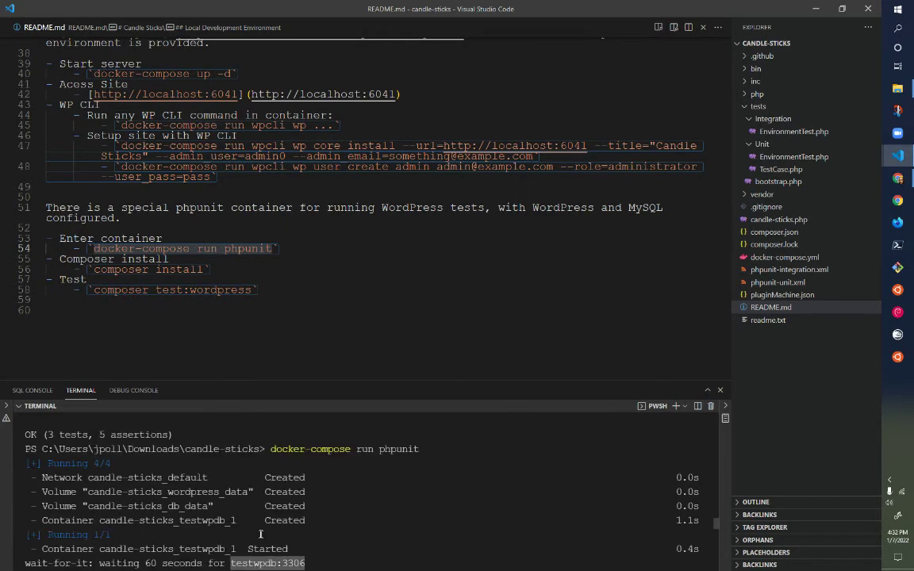
{"action": "scroll", "coordinate": [260, 534], "scroll_direction": "down", "scroll_amount": 10}
{"action": "scroll", "coordinate": [260, 534], "scroll_direction": "down", "scroll_amount": 10}
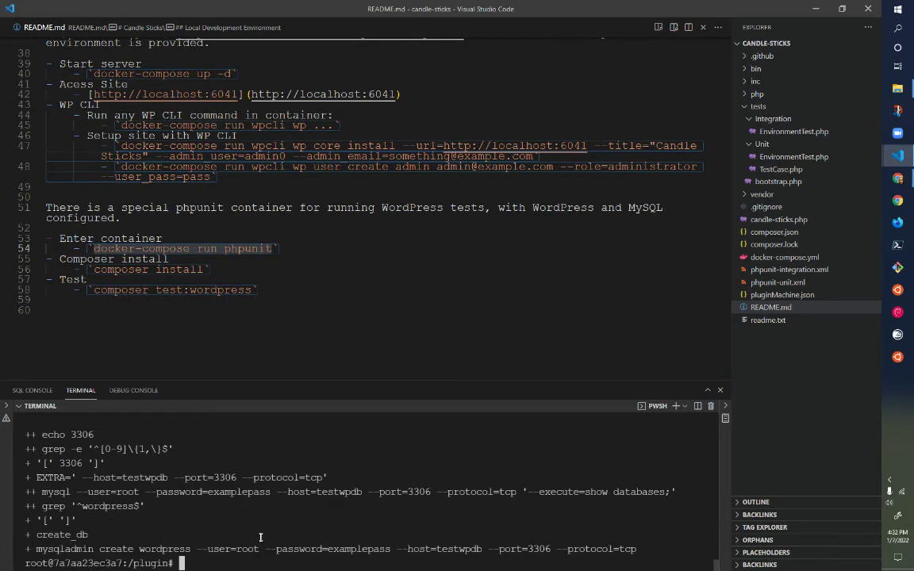
{"action": "left_click_drag", "start_coordinate": [94, 290], "coordinate": [252, 291]}
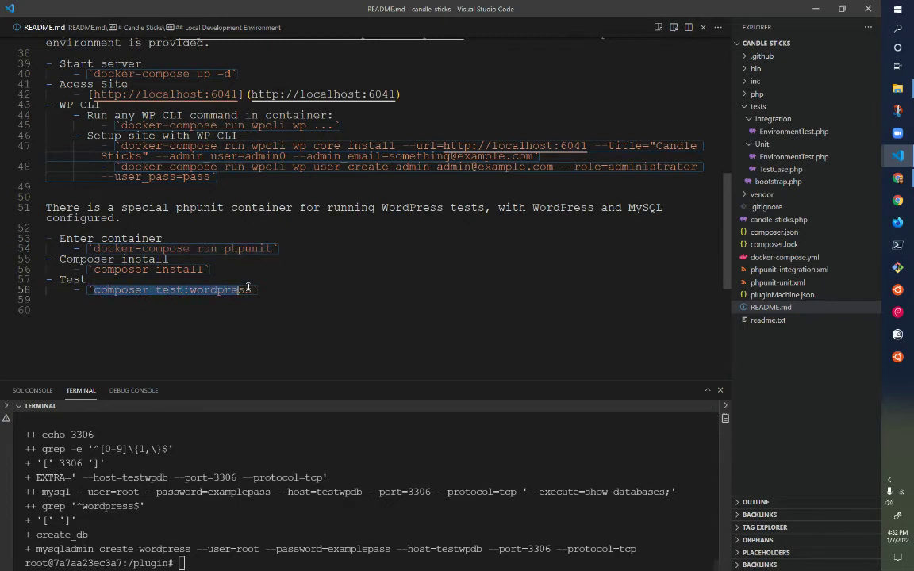
{"action": "left_click", "coordinate": [207, 559]}
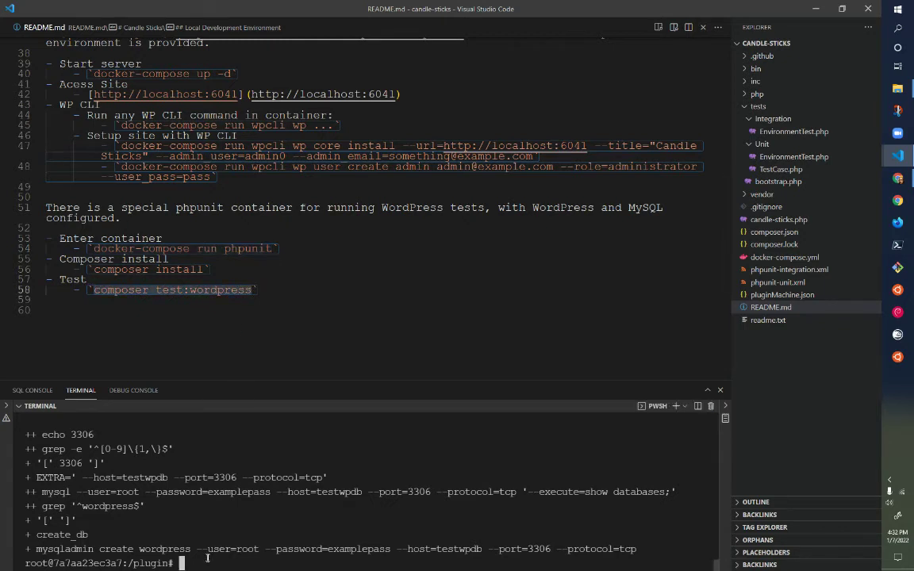
{"action": "type", "text": "testwpdb:3306"}
{"action": "key", "text": "BackSpace"}
{"action": "key", "text": "BackSpace"}
{"action": "key", "text": "BackSpace"}
{"action": "key", "text": "BackSpace"}
{"action": "key", "text": "BackSpace"}
{"action": "key", "text": "BackSpace"}
{"action": "type", "text": "composer te"}
{"action": "type", "text": "st:wordpress"}
{"action": "key", "text": "Return"}
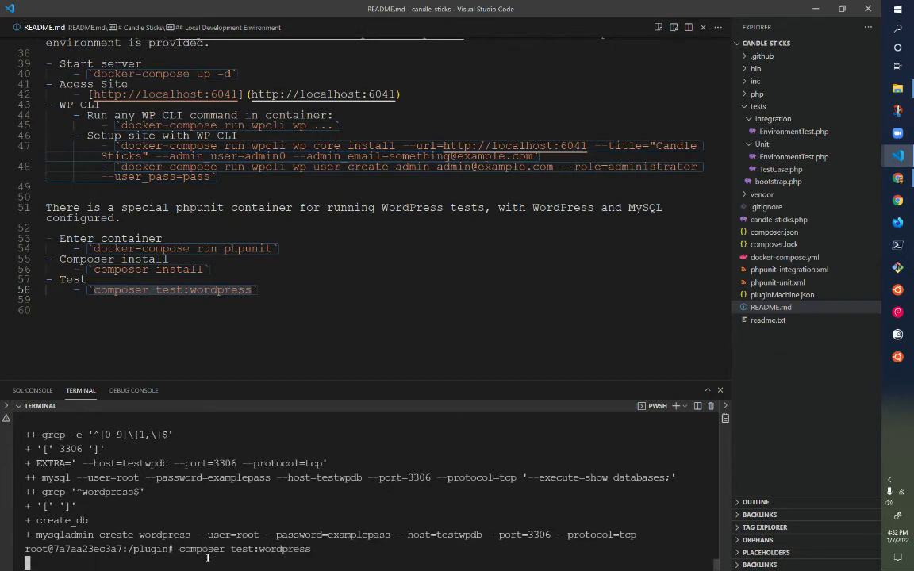
- Show Integration and Unit EnvironmentTest.php side by side in split panes with a shorter terminal
{"action": "left_click", "coordinate": [761, 158]}
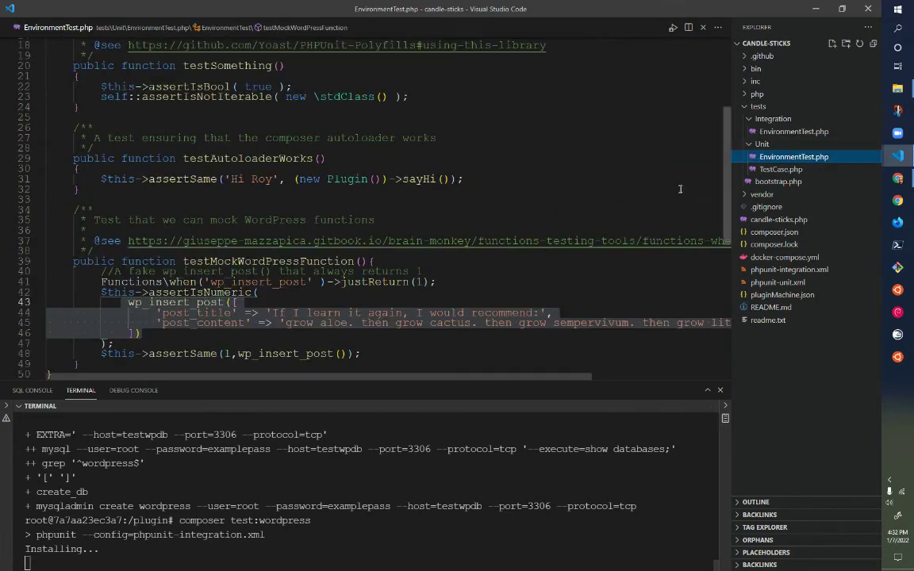
{"action": "left_click", "coordinate": [542, 214]}
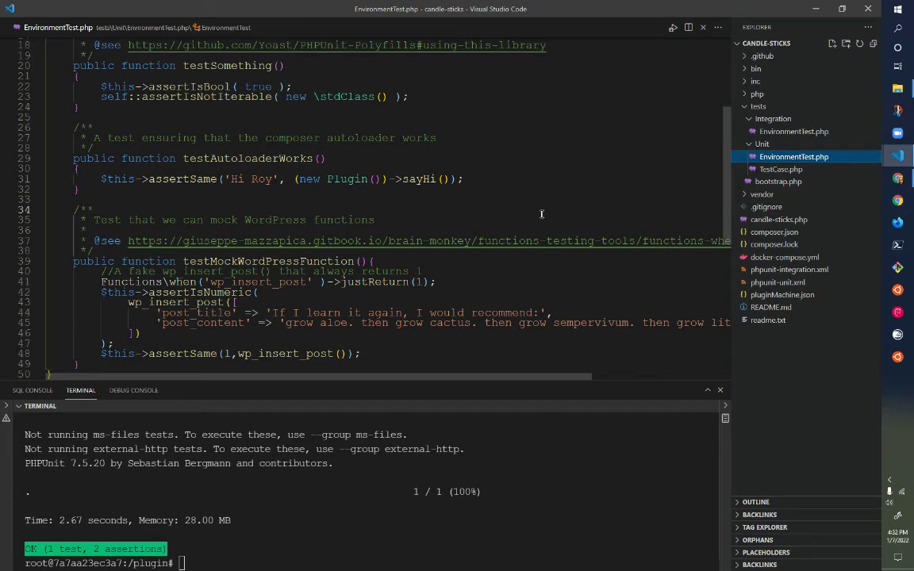
{"action": "key", "text": "ctrl+backslash"}
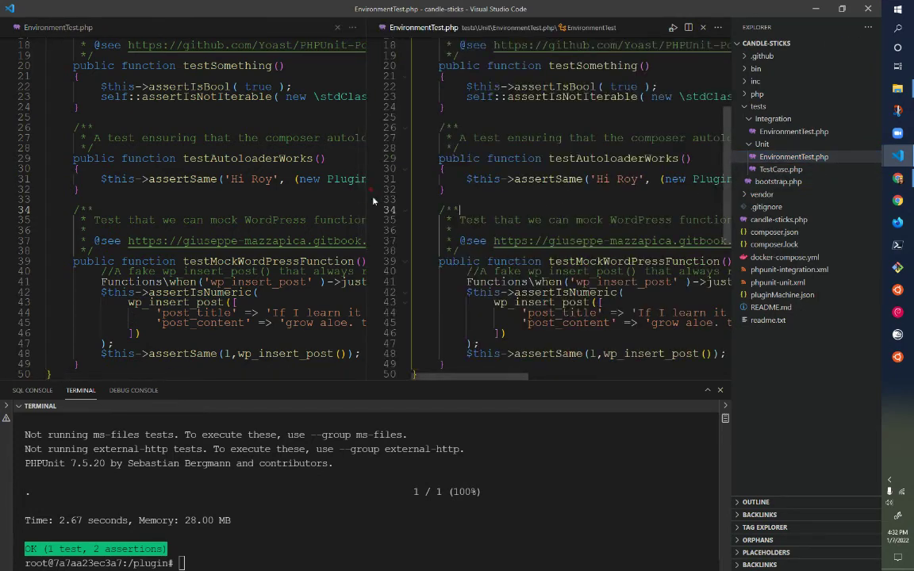
{"action": "left_click", "coordinate": [794, 130]}
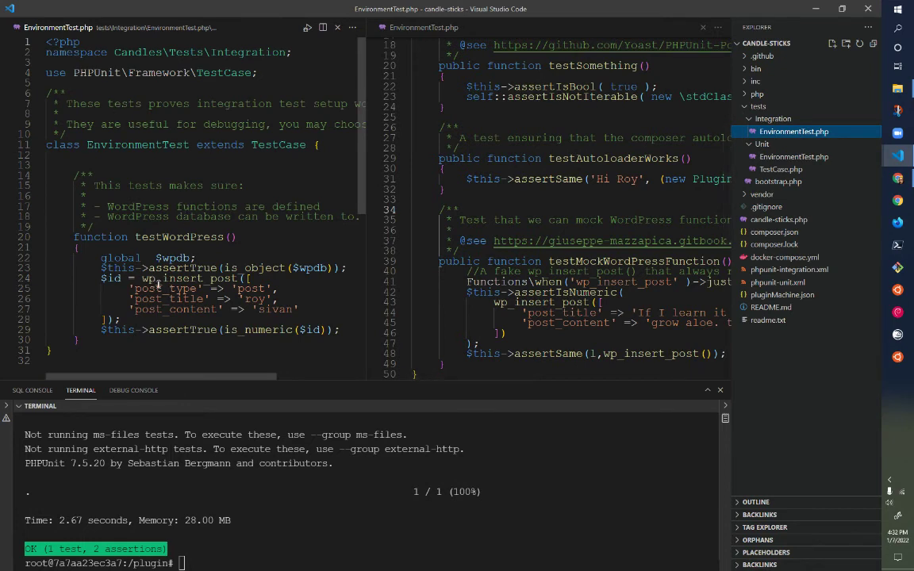
{"action": "key", "text": "alt"}
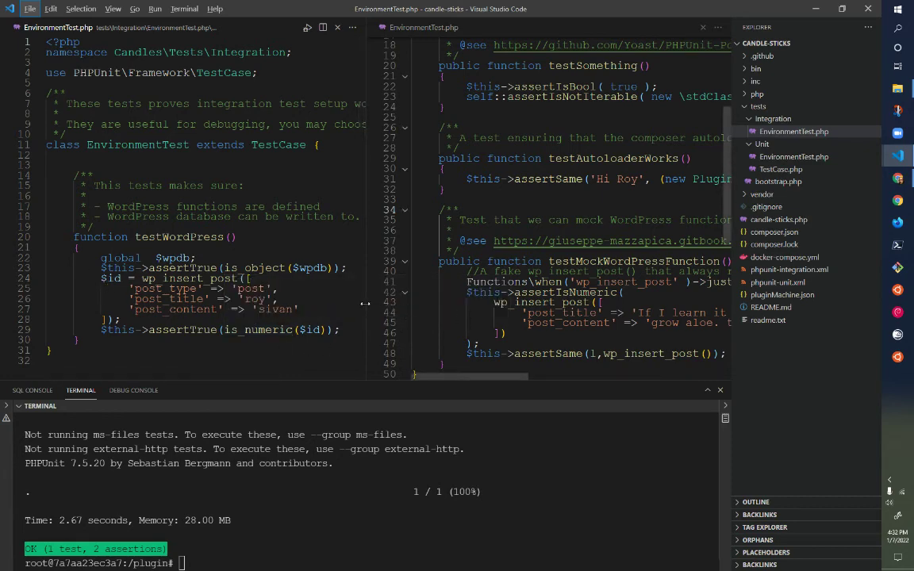
{"action": "left_click_drag", "start_coordinate": [365, 303], "coordinate": [242, 303]}
{"action": "left_click_drag", "start_coordinate": [524, 383], "coordinate": [525, 472]}
- Highlight wp_insert_post in the unit test, then switch to the browser
{"action": "left_click", "coordinate": [341, 309]}
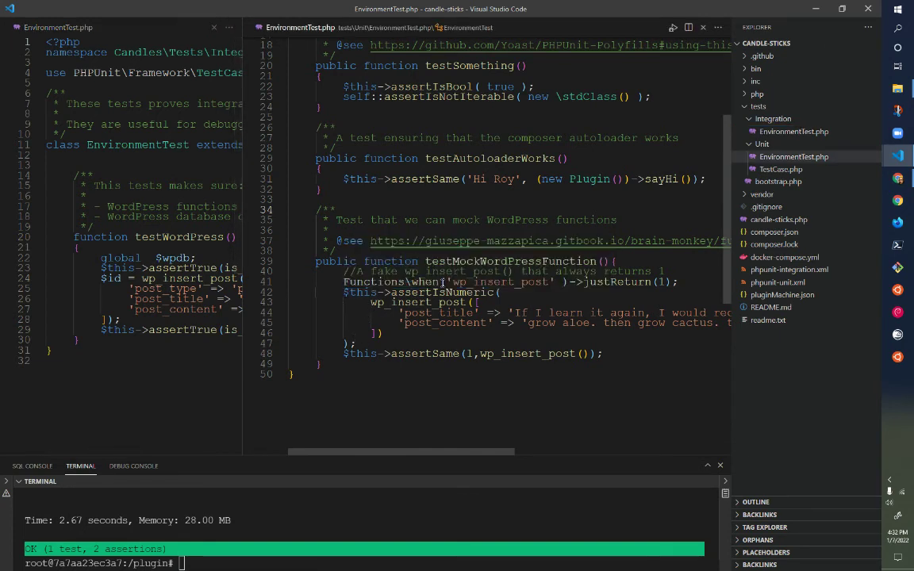
{"action": "double_click", "coordinate": [465, 284]}
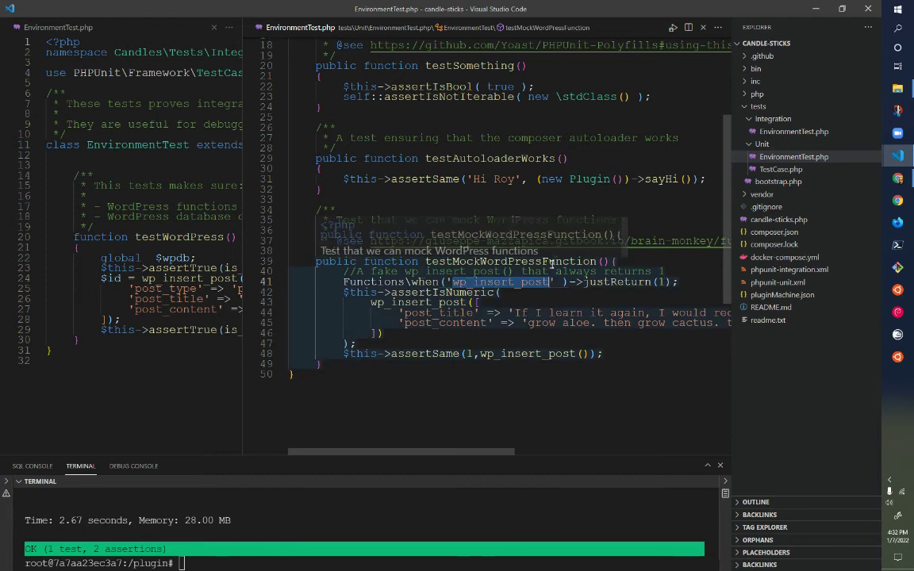
{"action": "key", "text": "super+5"}
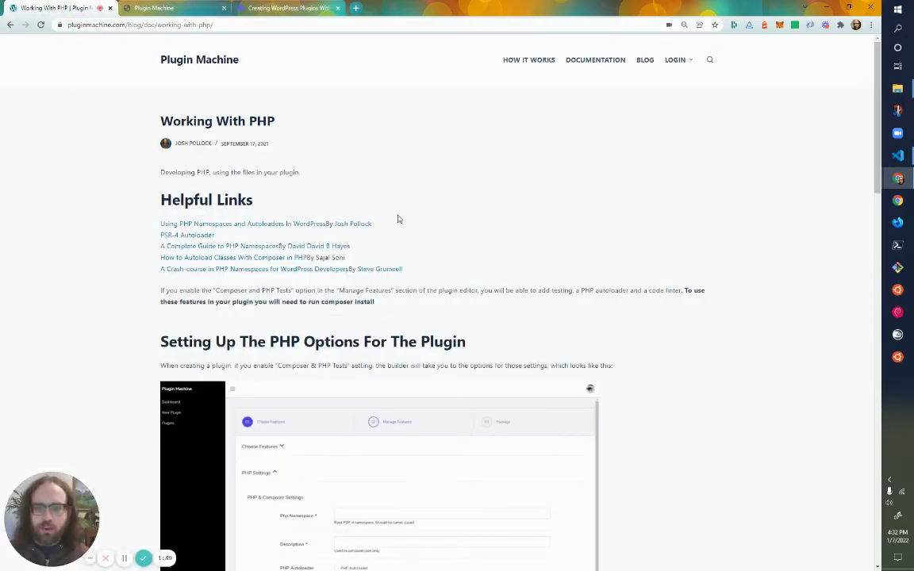
- Open the Documentation index from the Working With PHP article's top navigation
{"action": "scroll", "coordinate": [412, 230], "scroll_direction": "down", "scroll_amount": 3}
{"action": "scroll", "coordinate": [422, 239], "scroll_direction": "up", "scroll_amount": 3}
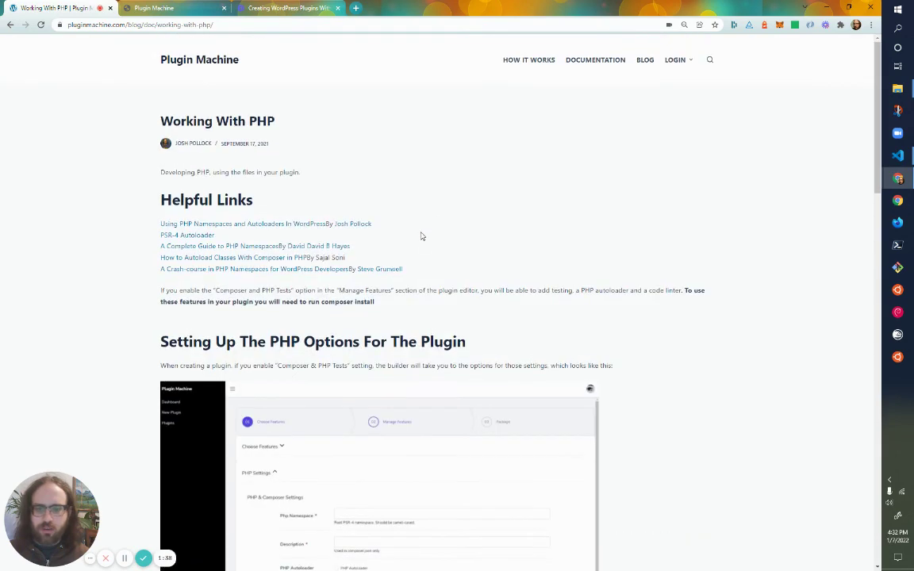
{"action": "left_click", "coordinate": [620, 62]}
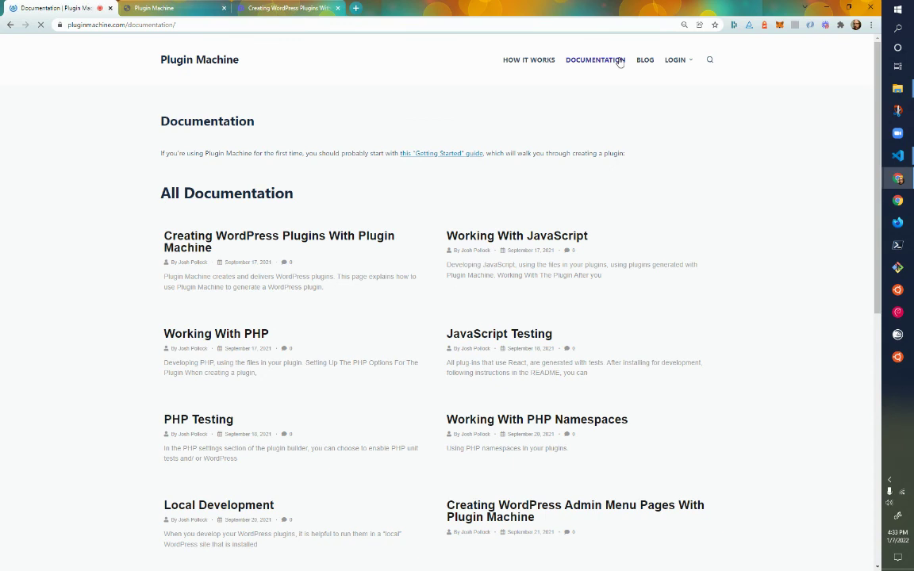